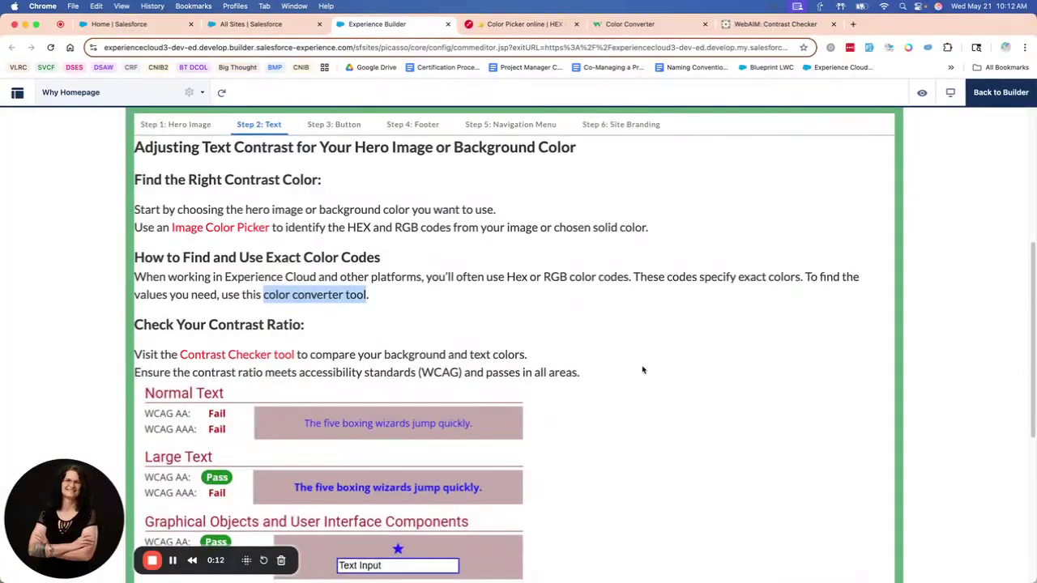
Step: Switch to the Image Color Picker site, dismiss the ad, and sample a pale sand color from the desert photo
click(432, 297)
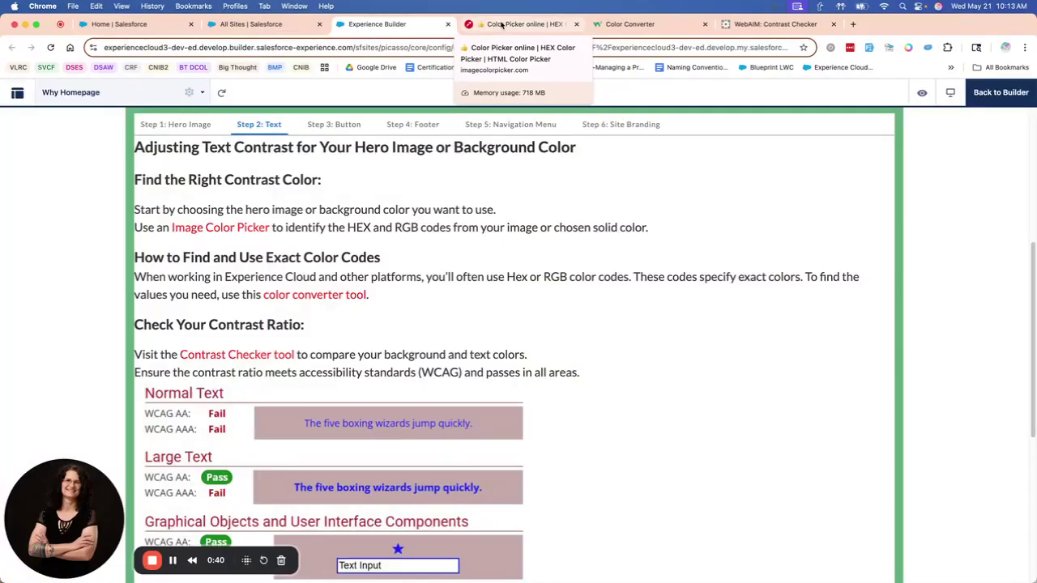
click(502, 25)
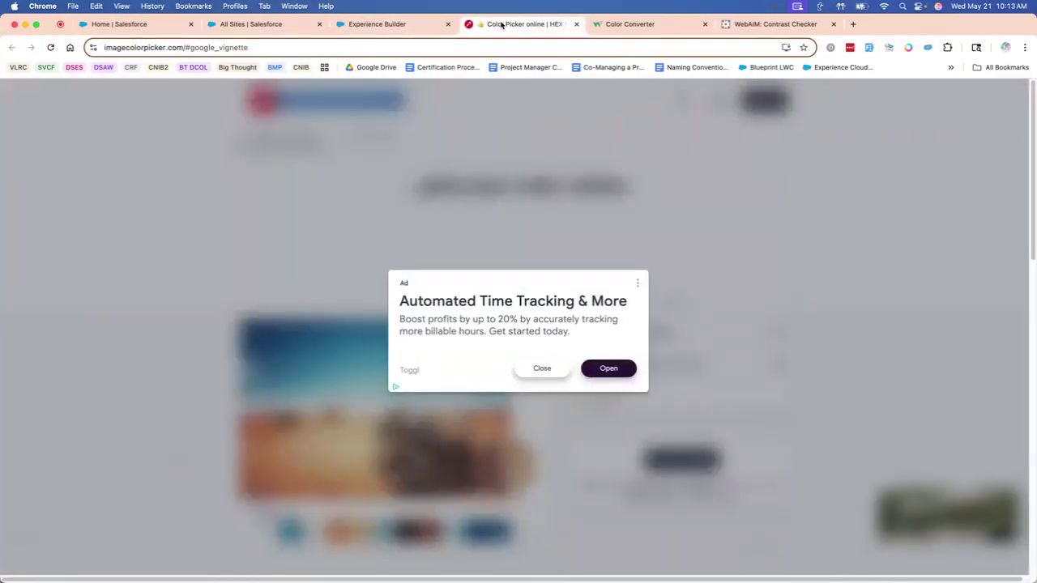
click(635, 284)
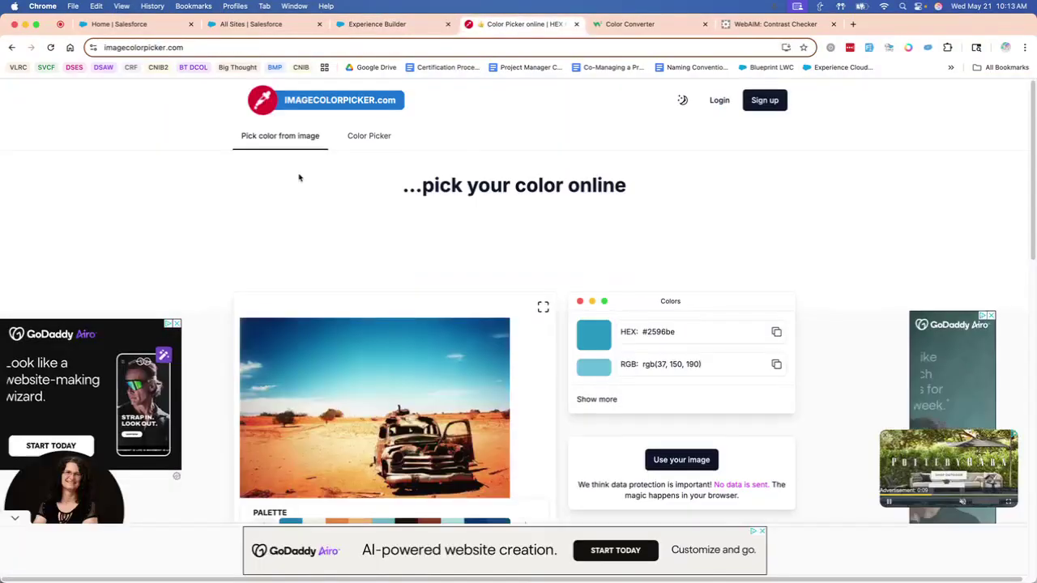
scroll(243, 177, down, 3)
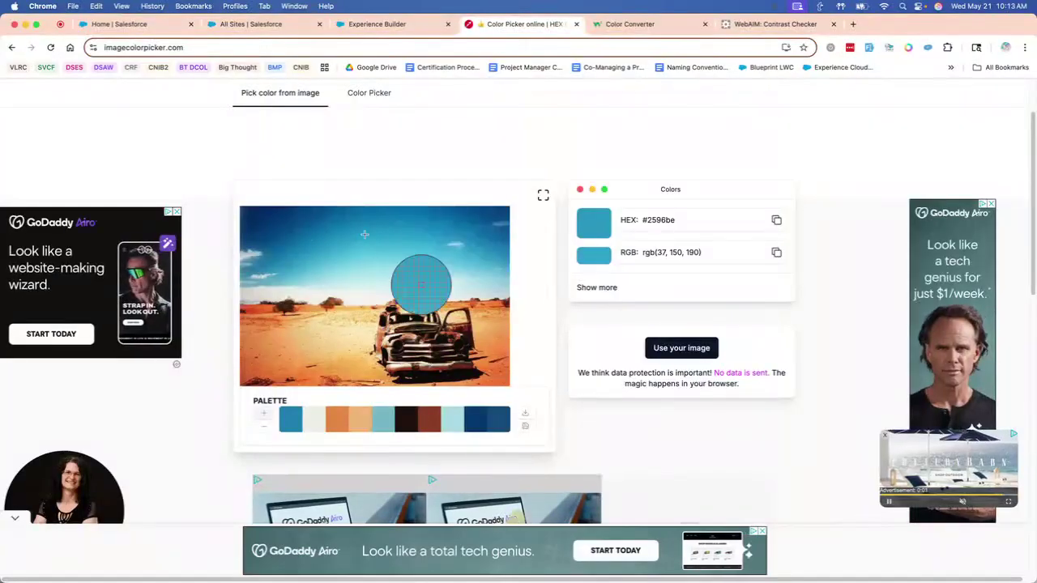
click(349, 324)
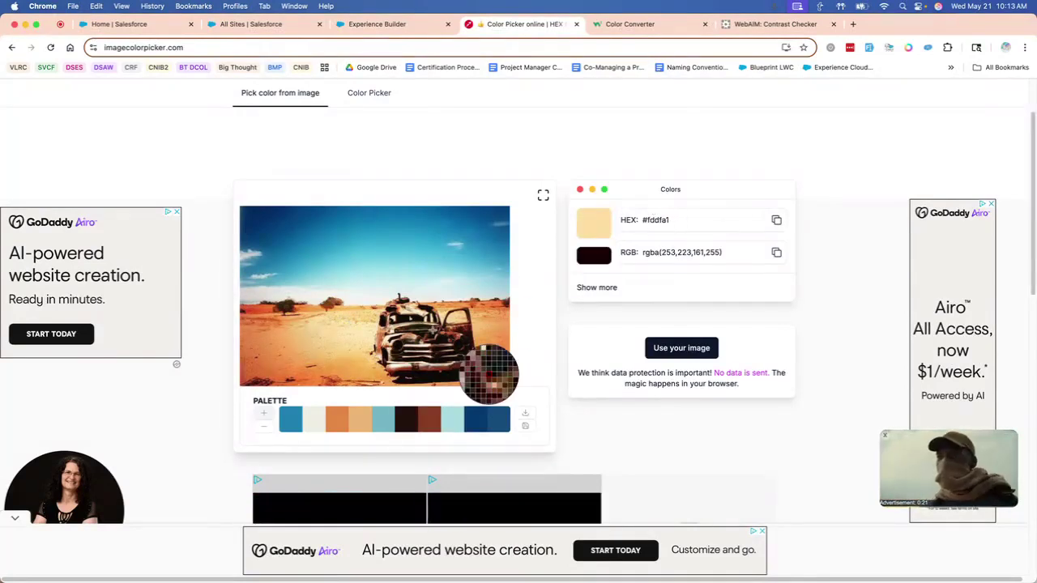
click(389, 372)
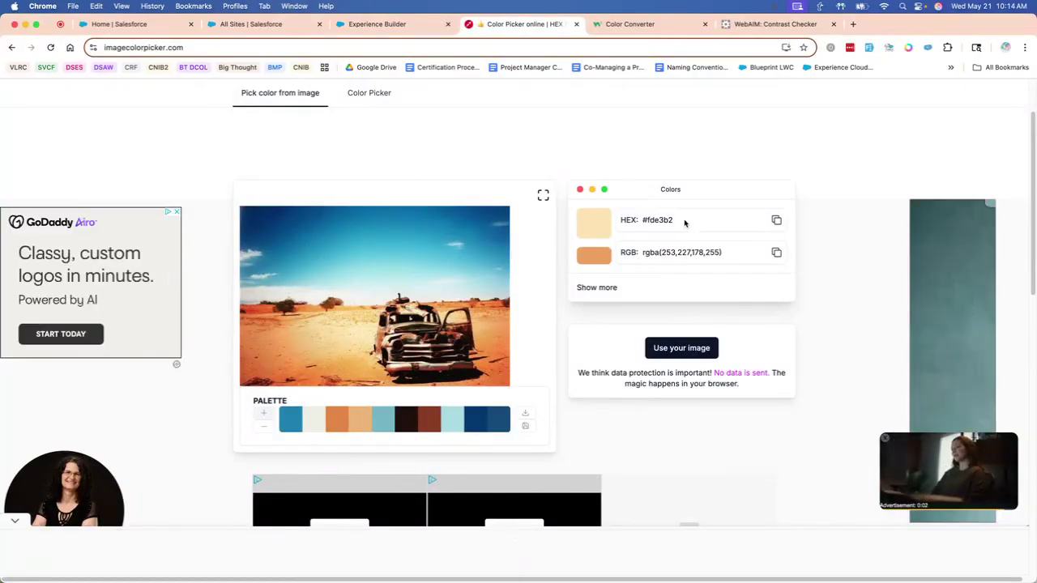
Step: Copy the sampled HEX code #fde3b2 and convert it in the W3Schools Color Converter
drag(690, 224, 646, 222)
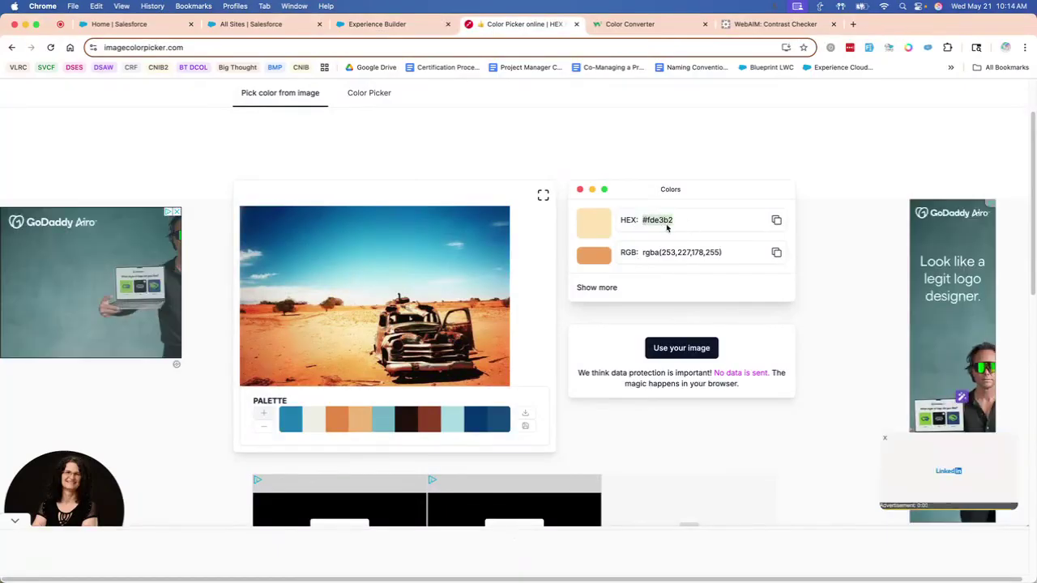
right_click(656, 222)
click(673, 245)
click(402, 29)
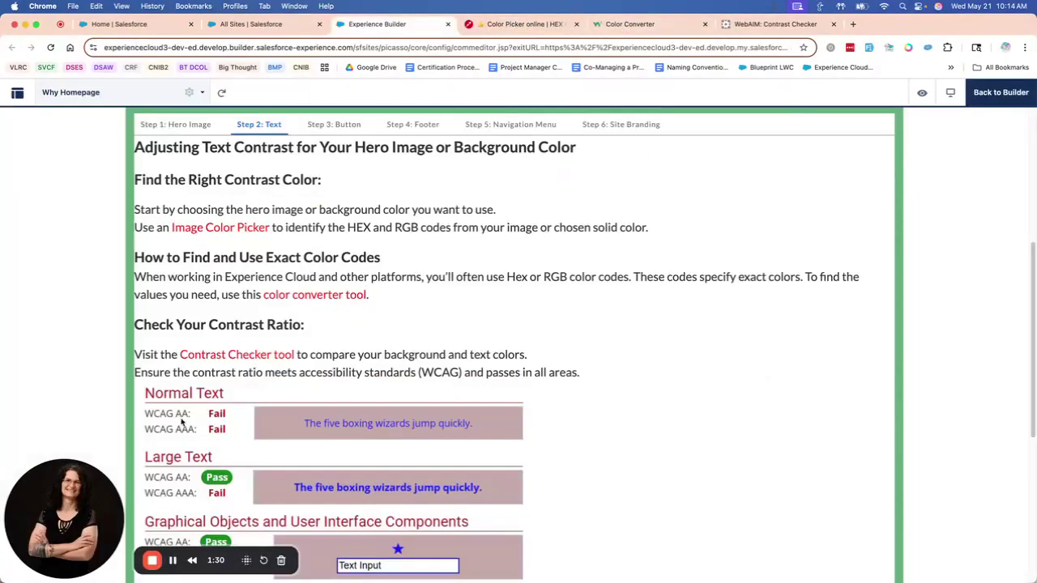
click(315, 296)
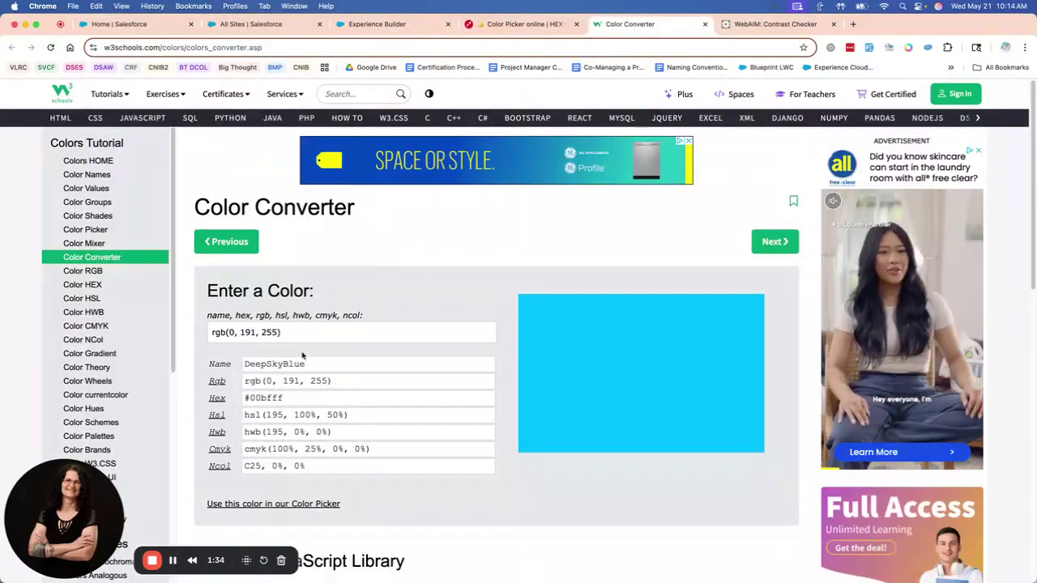
drag(303, 331, 203, 332)
right_click(270, 332)
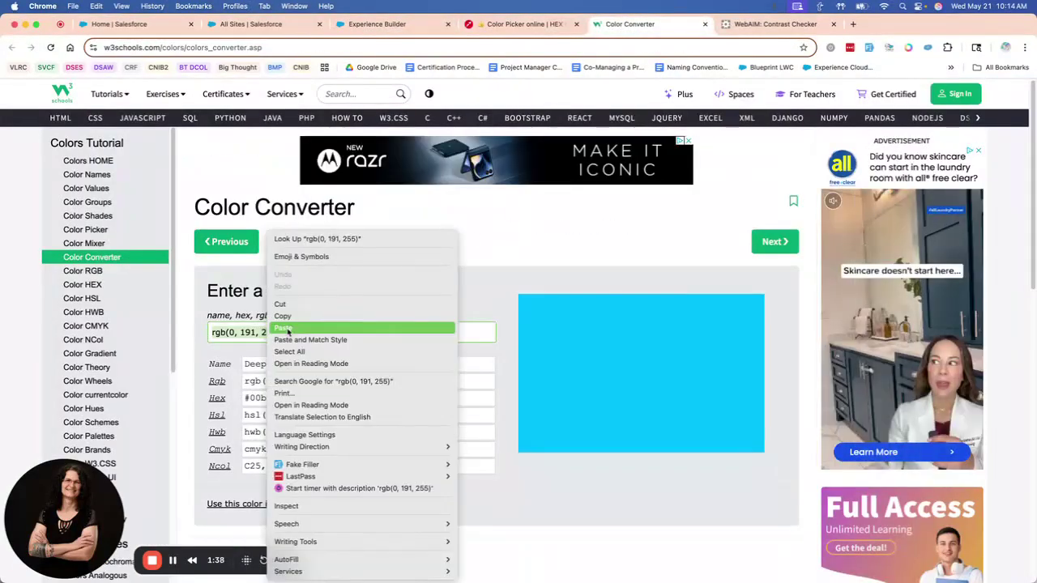
click(288, 328)
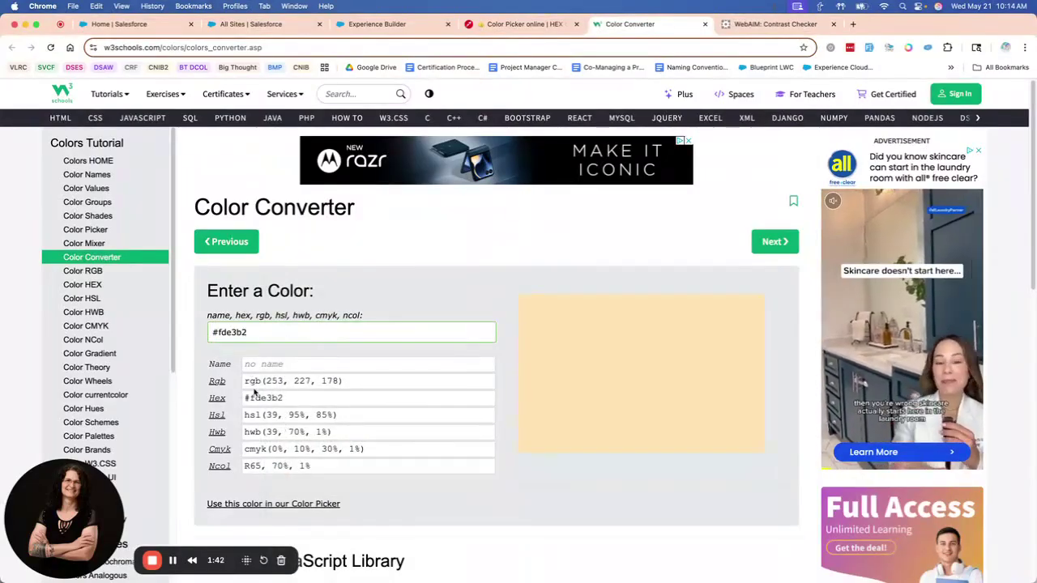
Step: Copy the converted value rgb(253, 227, 178) and enter it as the color in the converter
drag(343, 381, 242, 388)
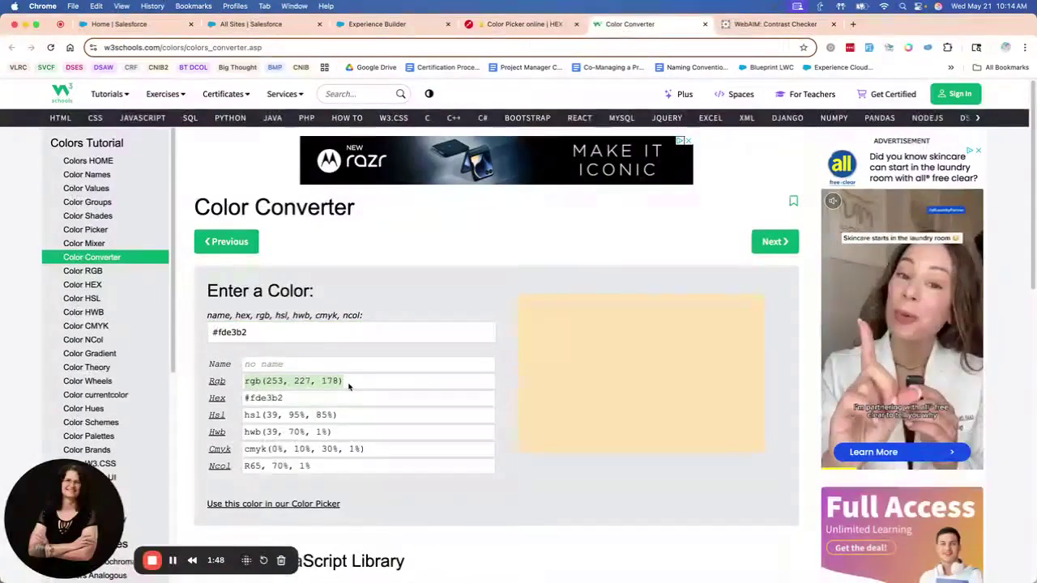
right_click(328, 378)
click(360, 404)
drag(285, 341, 222, 331)
right_click(225, 334)
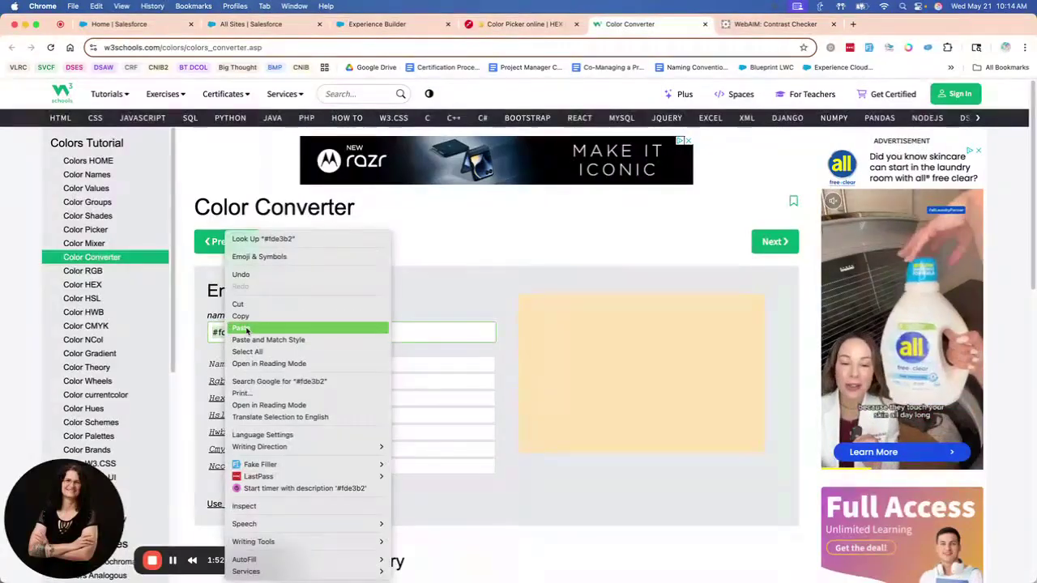
click(240, 327)
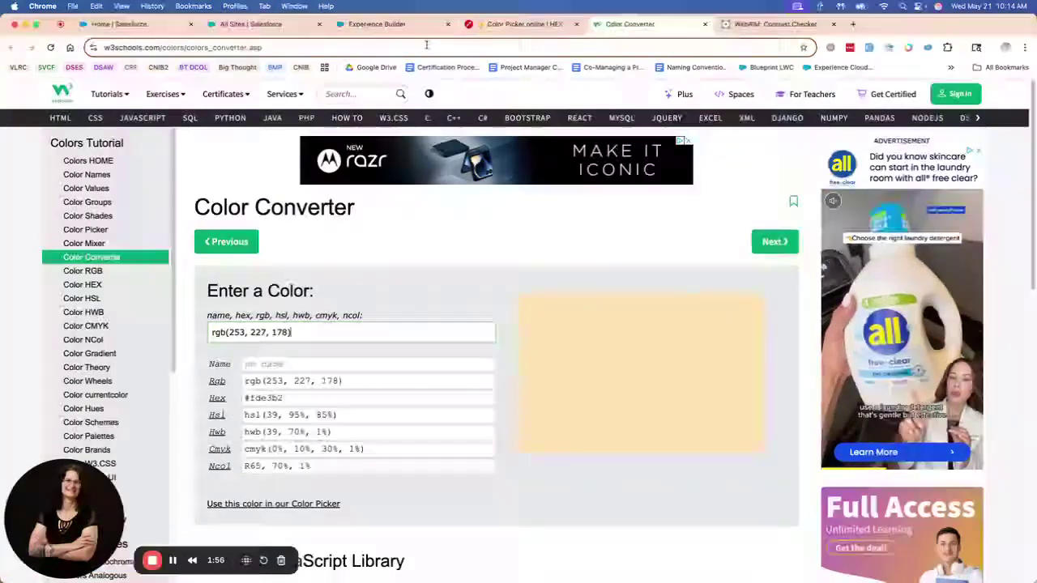
Step: Return to Experience Builder and close the color picker and color converter pages
click(381, 24)
click(576, 24)
click(577, 24)
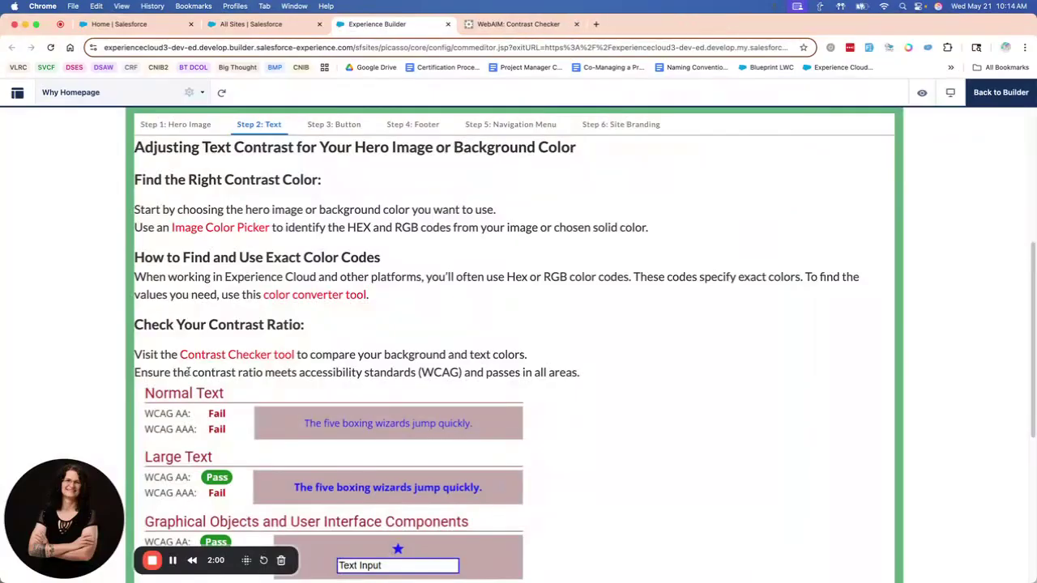
Step: In the WebAIM Contrast Checker, review the contrast results and change the background color to white, FFFFFF
scroll(544, 400, down, 3)
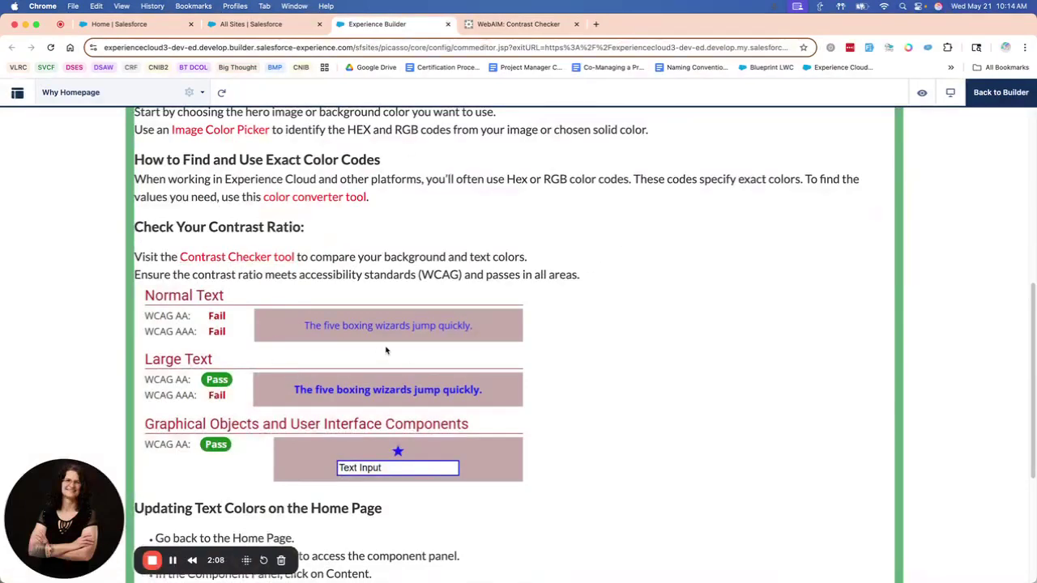
click(508, 24)
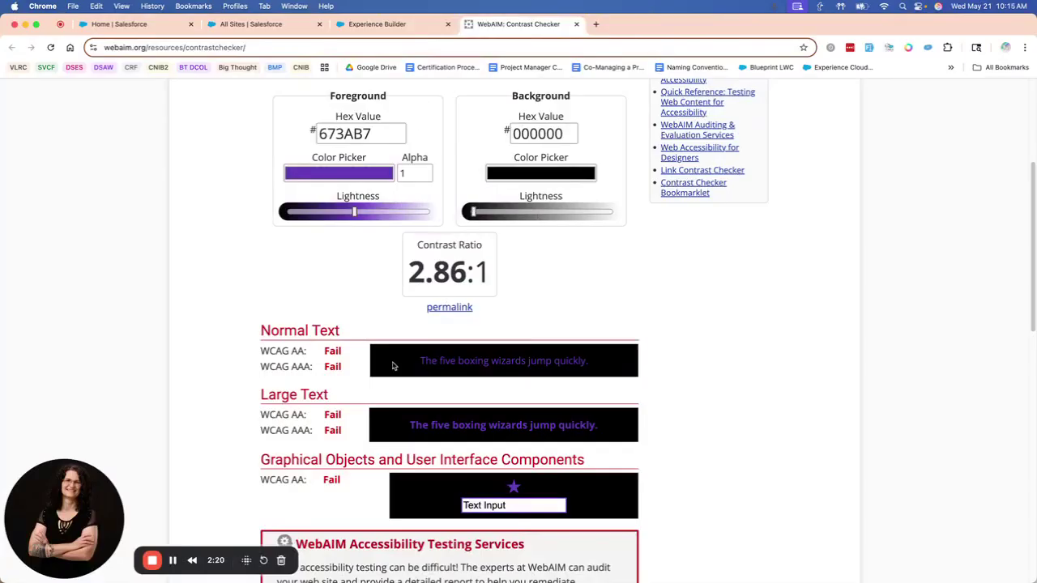
scroll(667, 295, down, 1)
scroll(667, 295, down, 3)
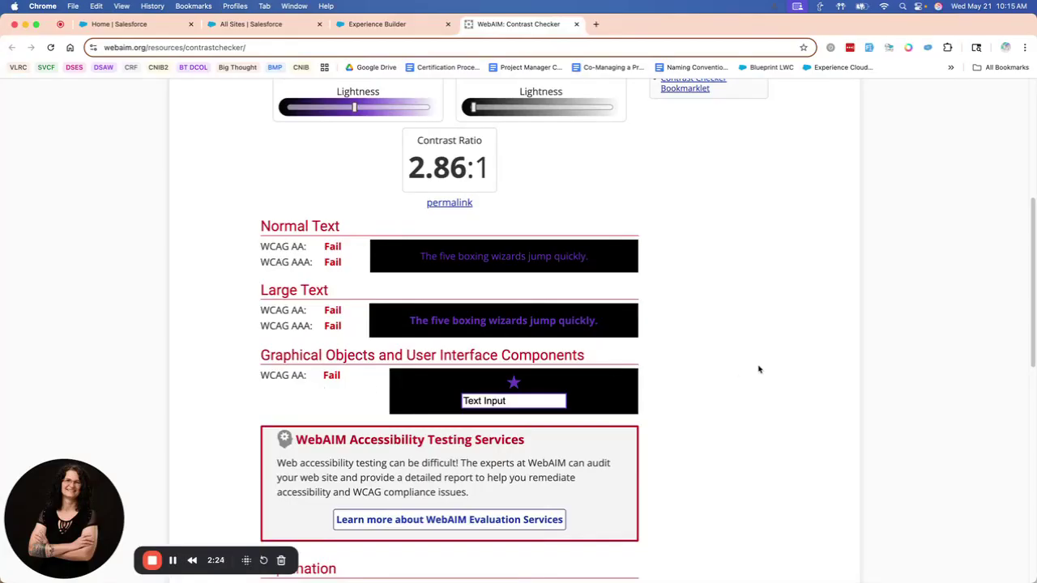
scroll(739, 368, up, 2)
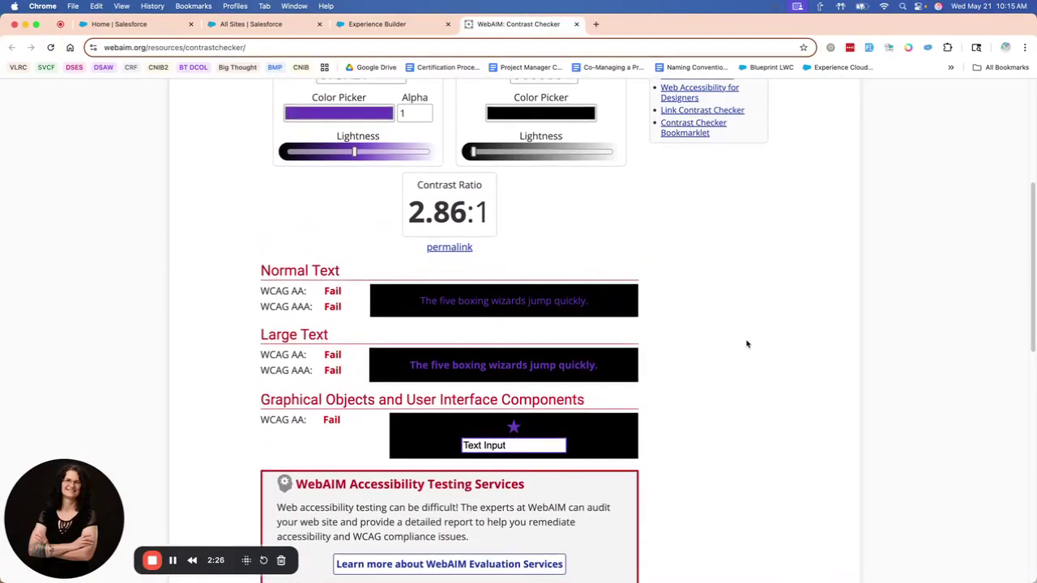
scroll(696, 243, up, 1)
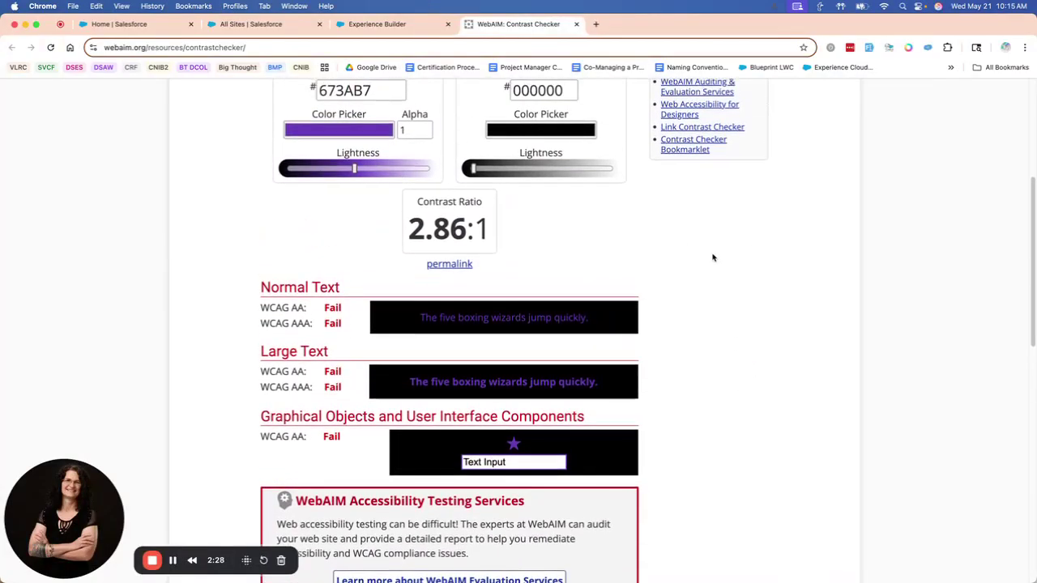
scroll(713, 258, up, 1)
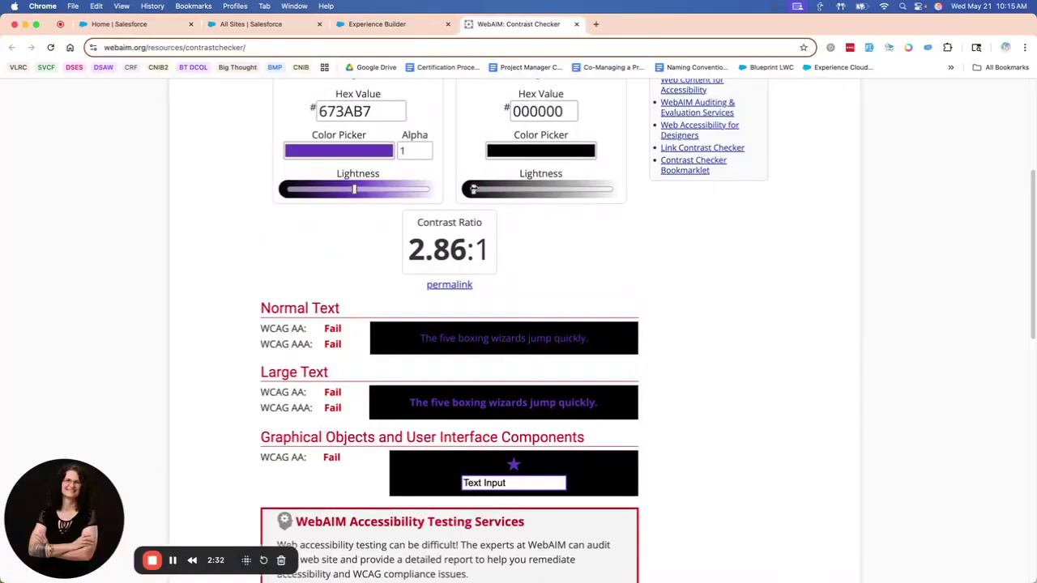
drag(474, 188, 616, 192)
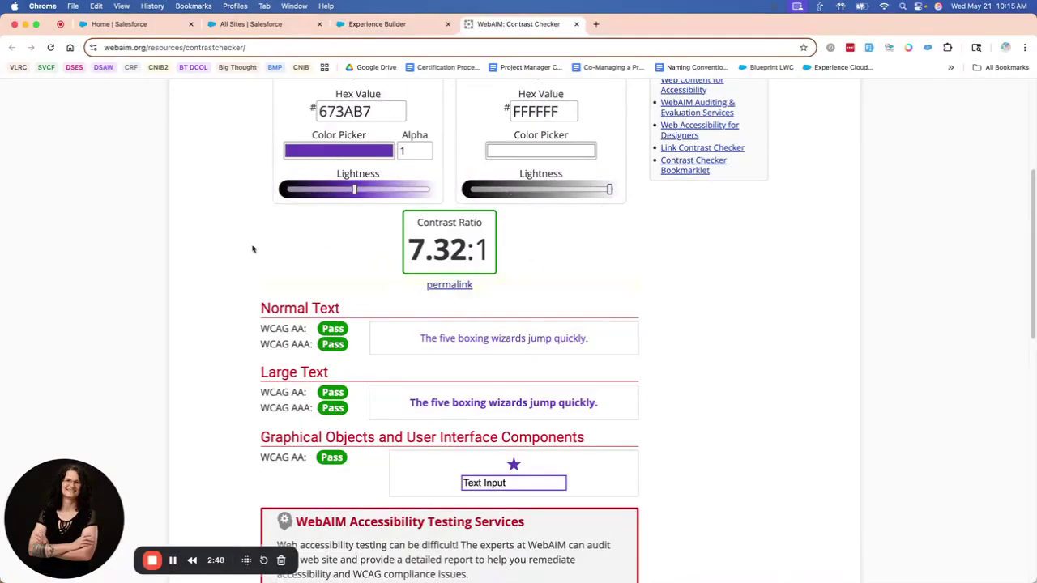
Step: Close the contrast checker and read the homework instructions on updating and practicing text colors
click(576, 25)
scroll(562, 364, down, 3)
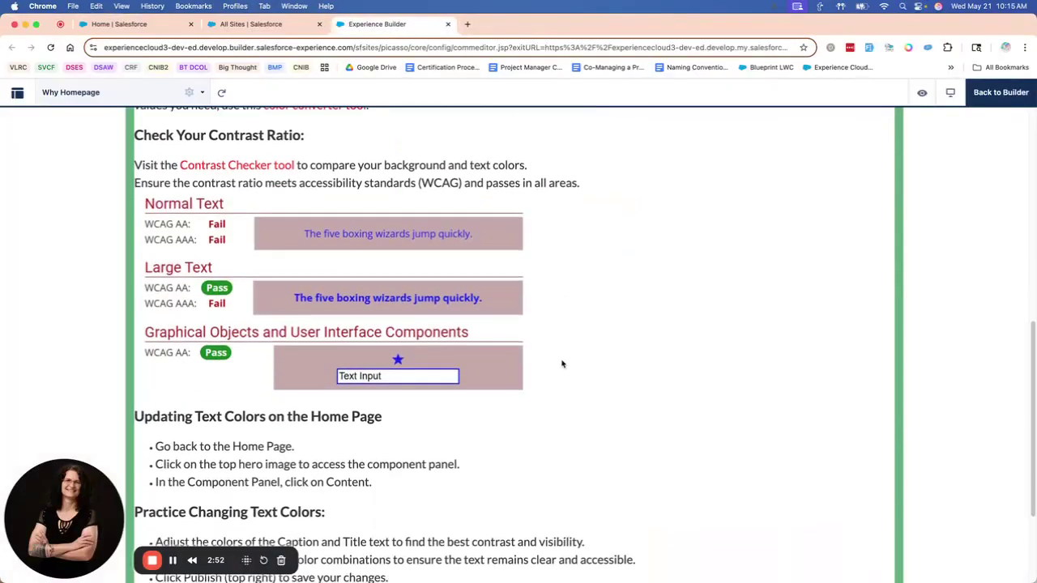
scroll(417, 491, down, 3)
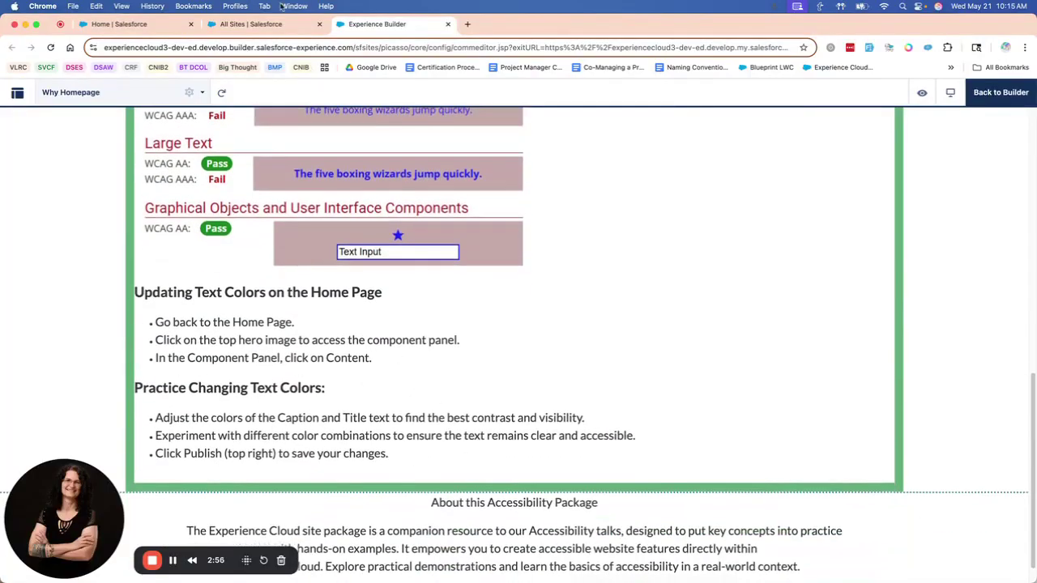
scroll(612, 212, up, 15)
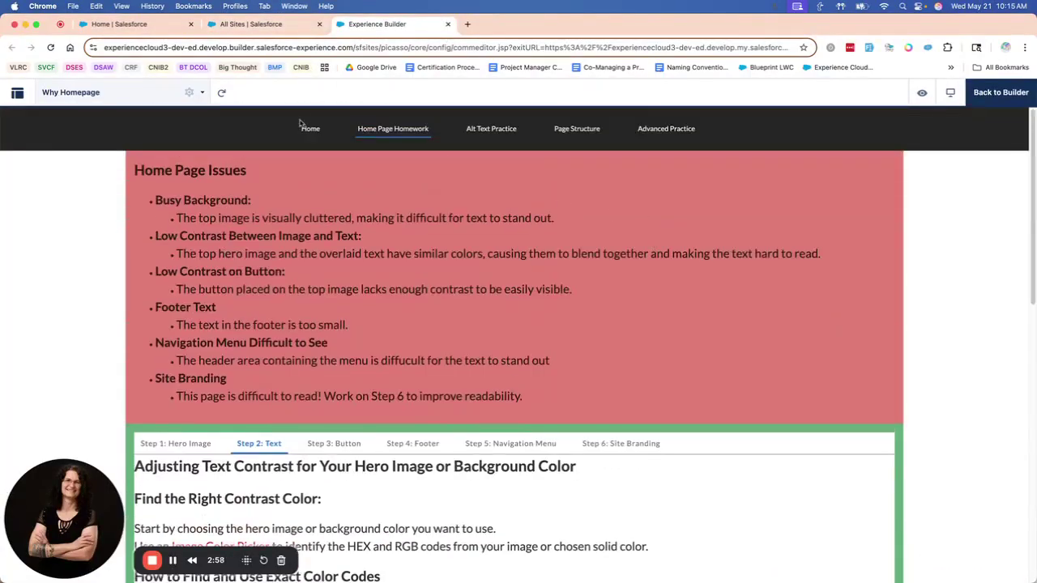
Step: Go to the site's Home page, return to editing it in the builder, and open the Hero component's content settings
click(313, 130)
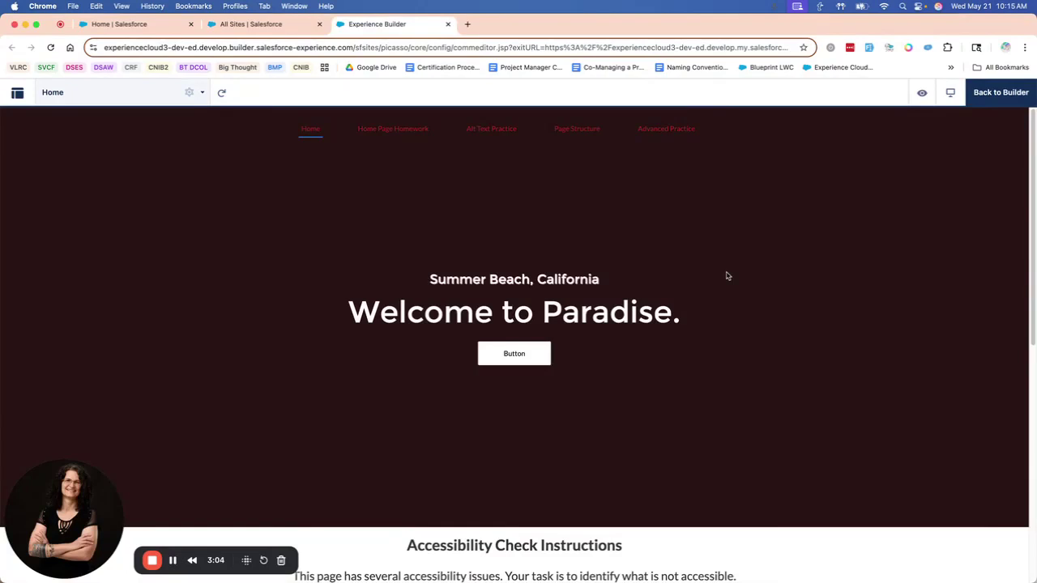
click(998, 96)
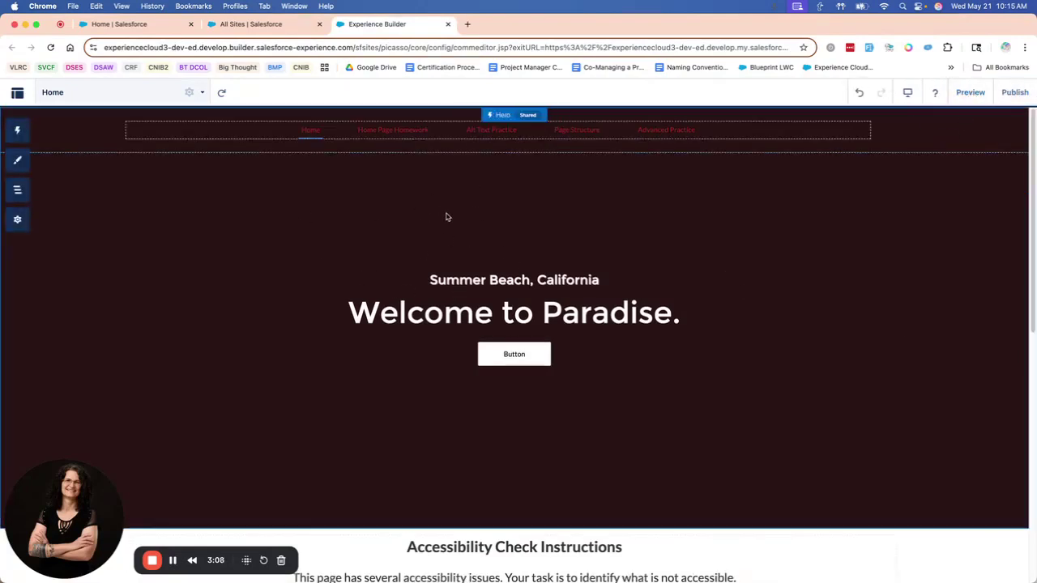
click(347, 243)
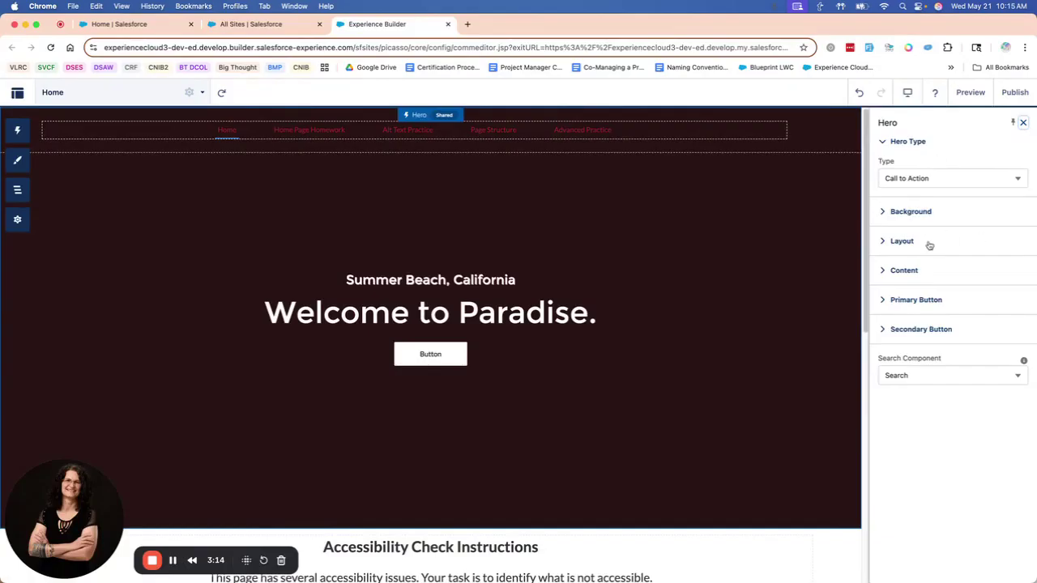
click(897, 271)
scroll(986, 365, down, 2)
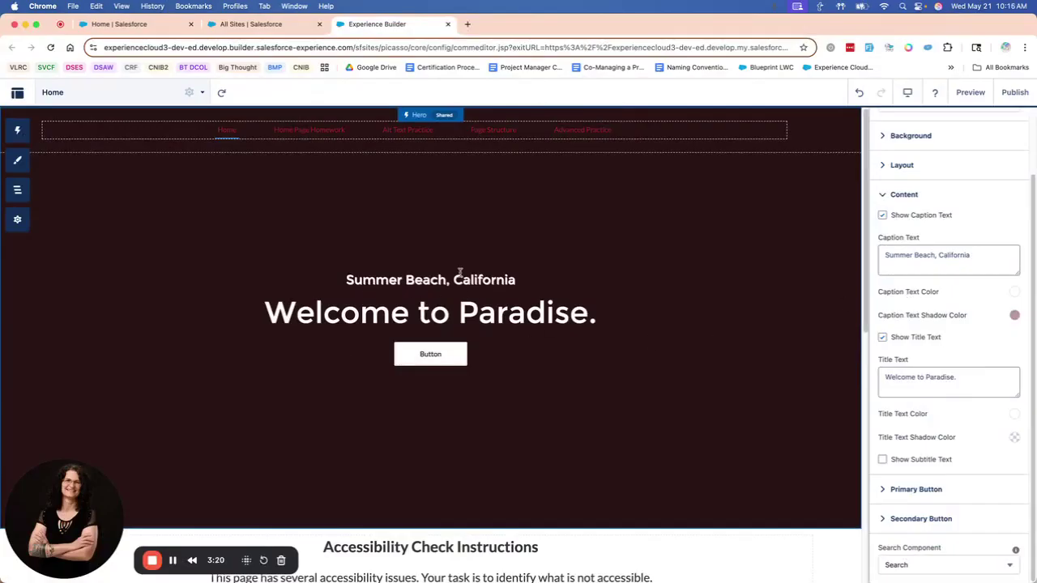
Step: Set the hero's caption text color to dark red and its caption text shadow color to white, rgb(255, 255, 255)
click(1015, 294)
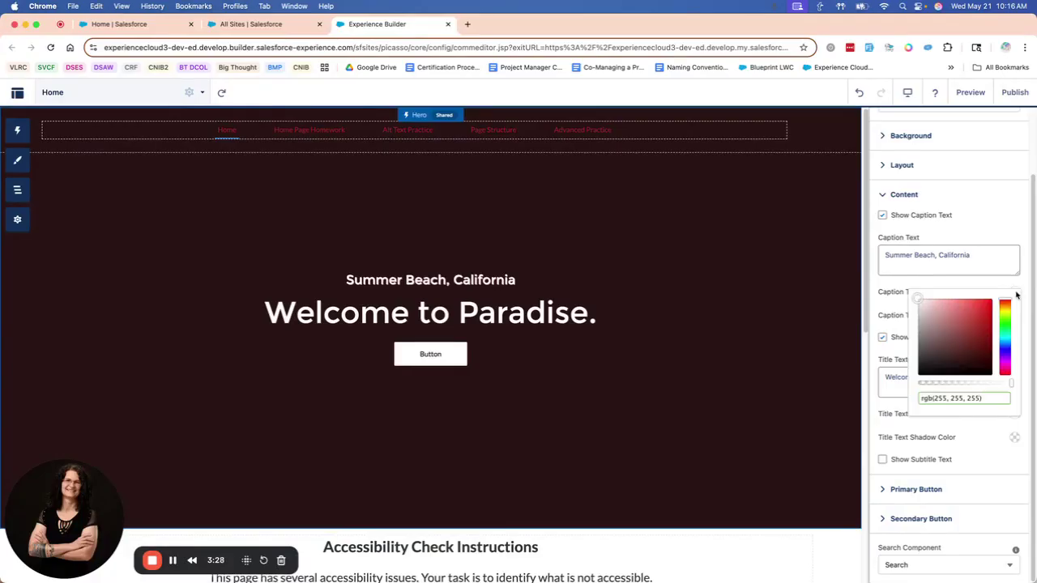
click(973, 335)
click(979, 289)
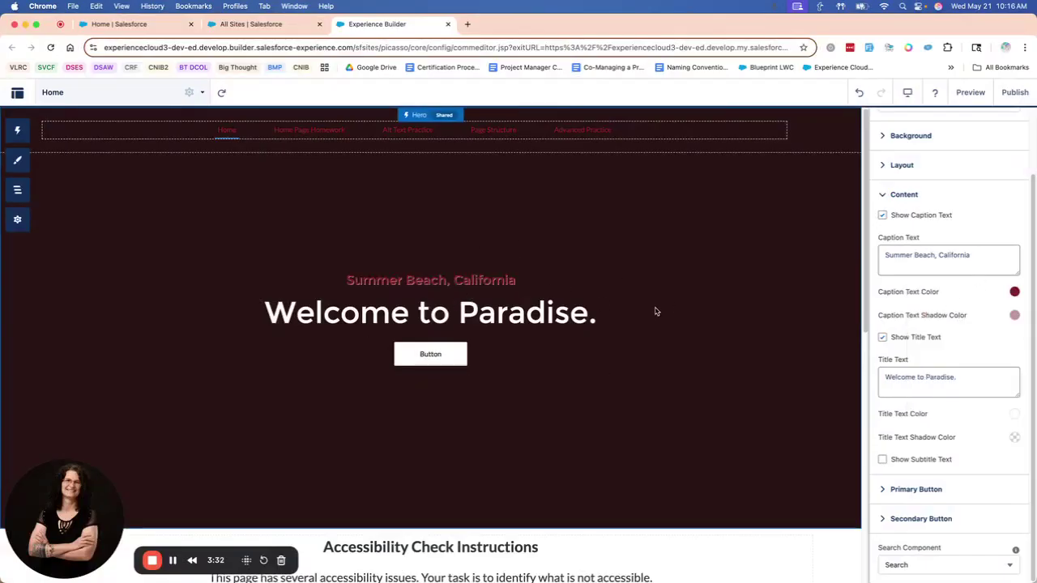
click(1013, 317)
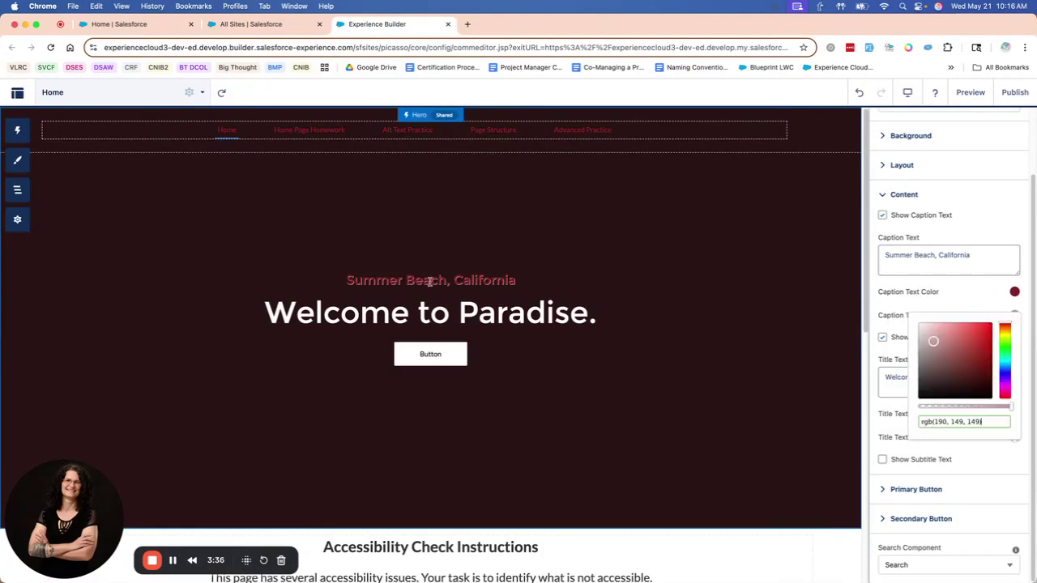
drag(938, 345, 917, 317)
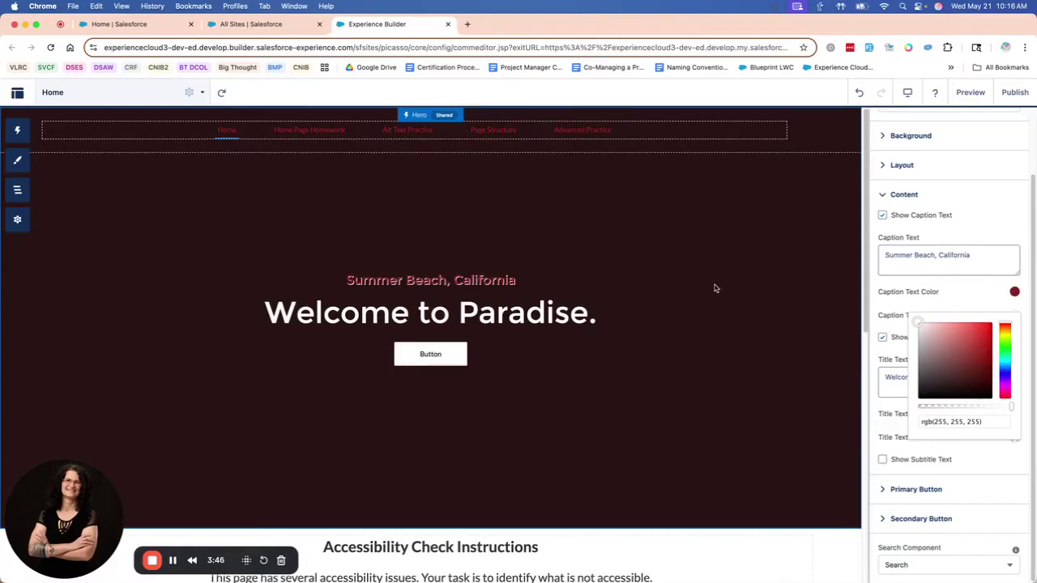
Step: Set the Compact Header's link color to white, rgb(255, 255, 255)
click(664, 134)
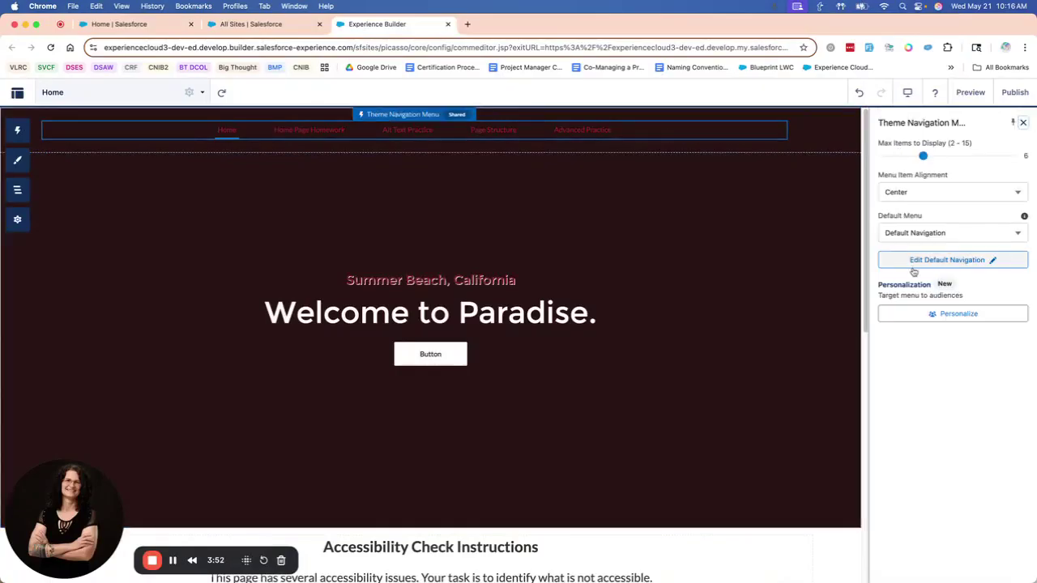
click(821, 133)
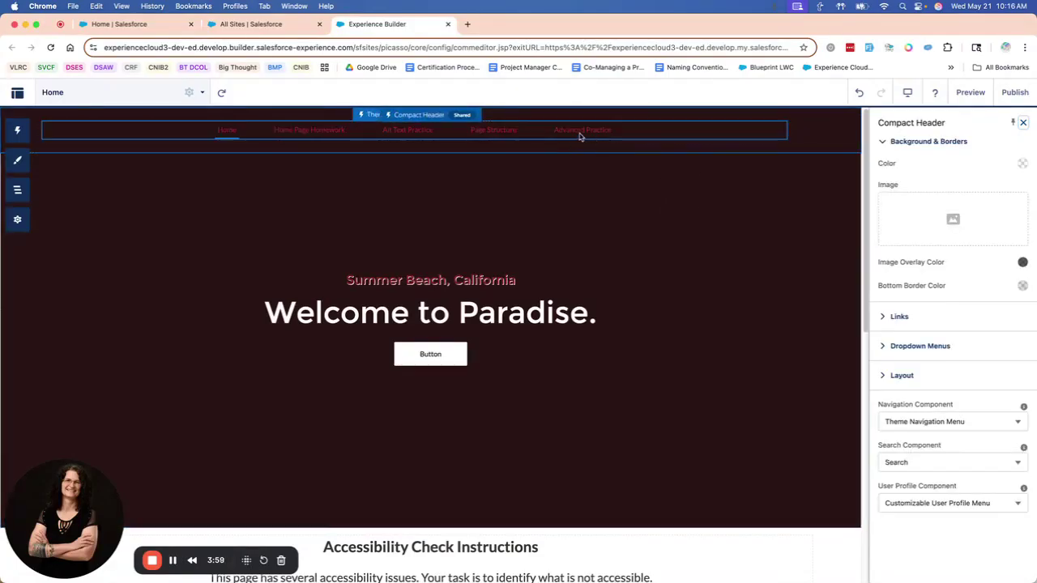
click(882, 317)
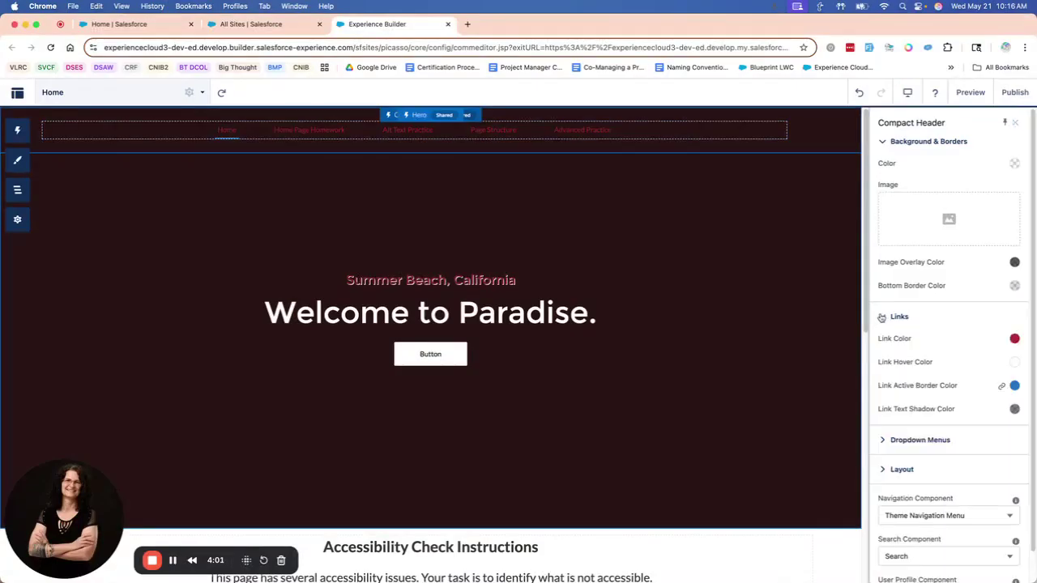
click(1015, 340)
drag(976, 372, 918, 345)
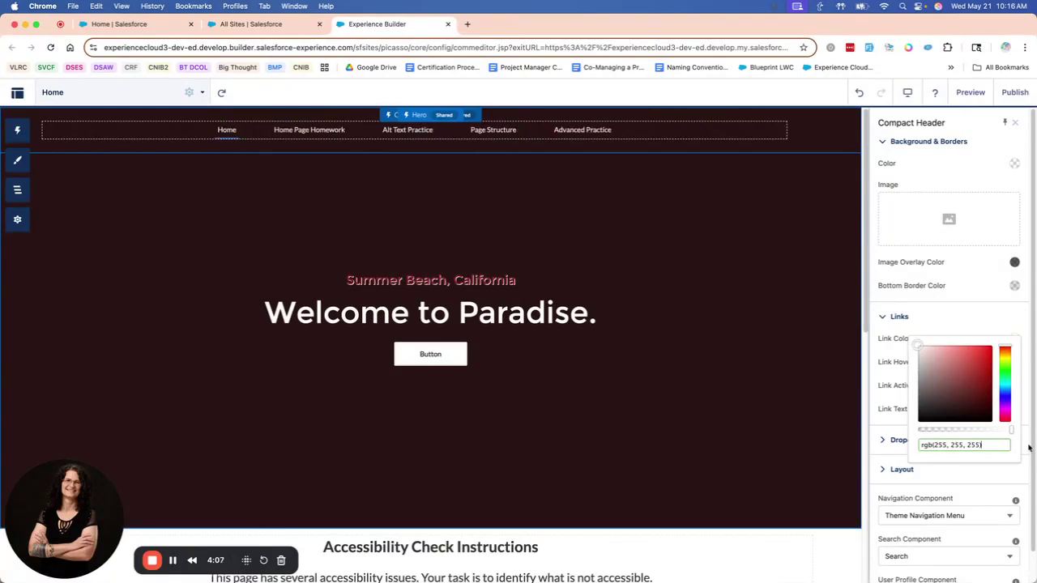
click(969, 314)
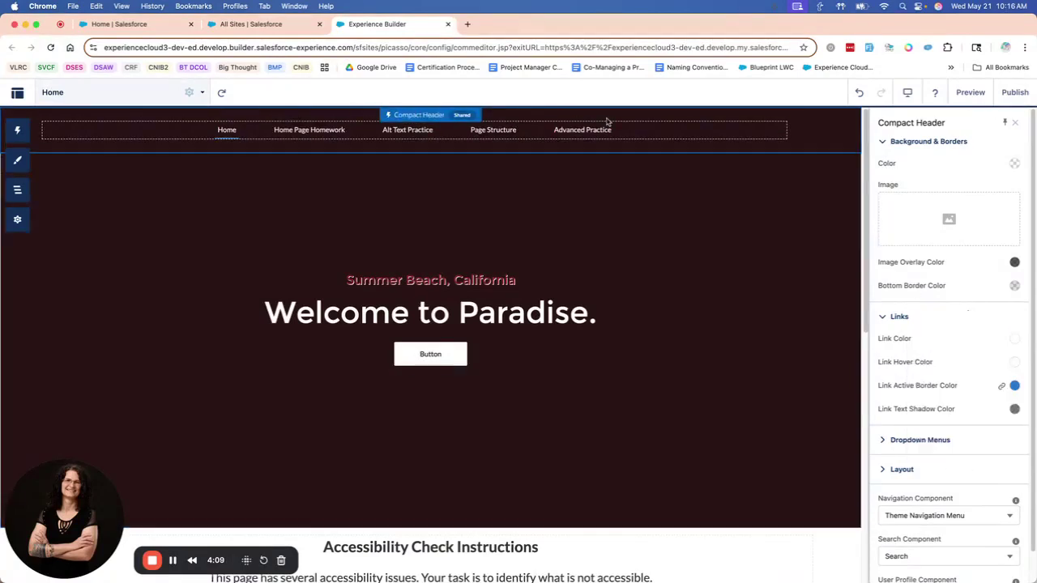